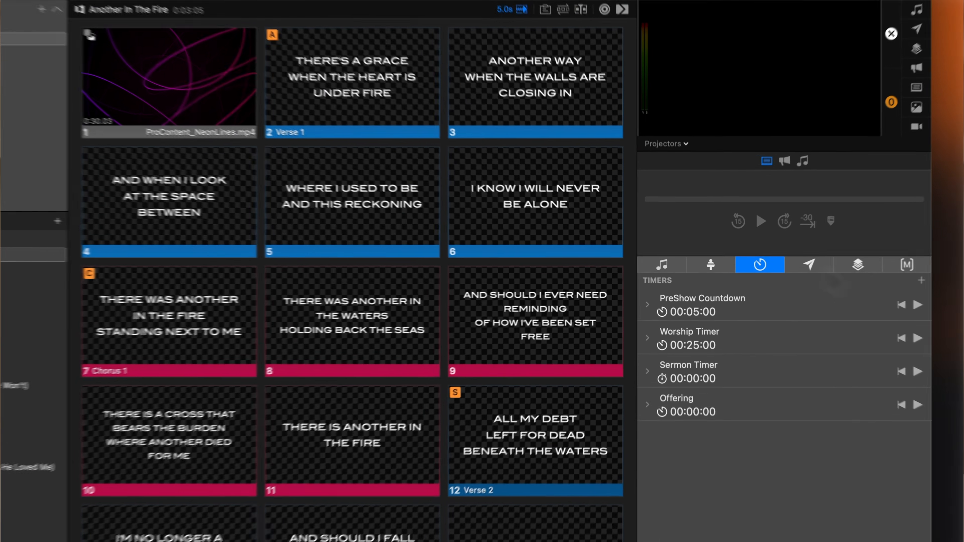
# Show the Props bin and add a new prop to the Default Collection
pyautogui.click(816, 270)
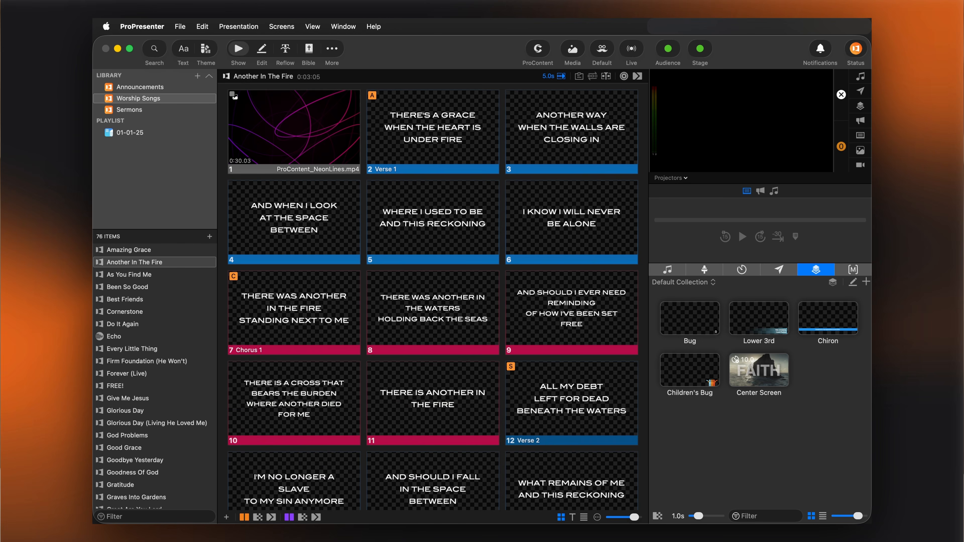
pyautogui.click(315, 27)
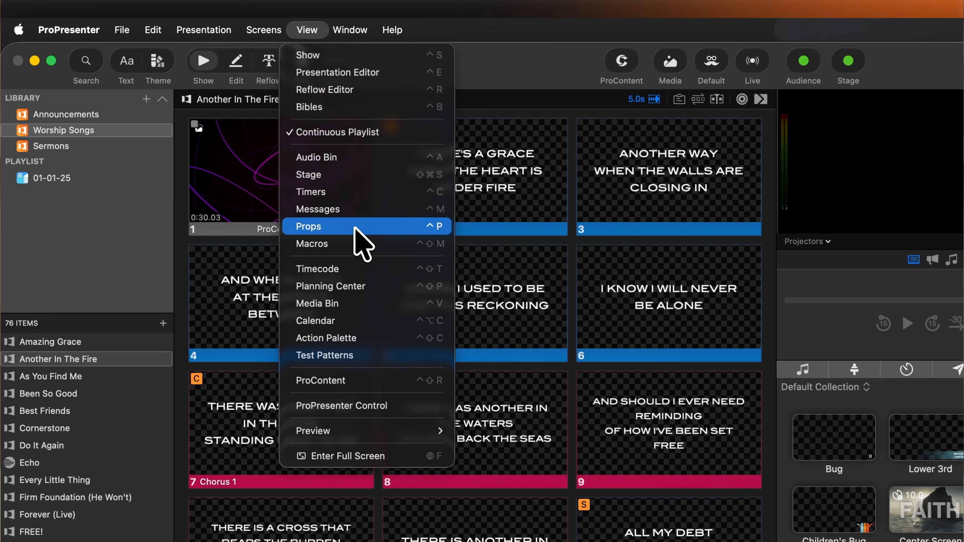
pyautogui.click(356, 228)
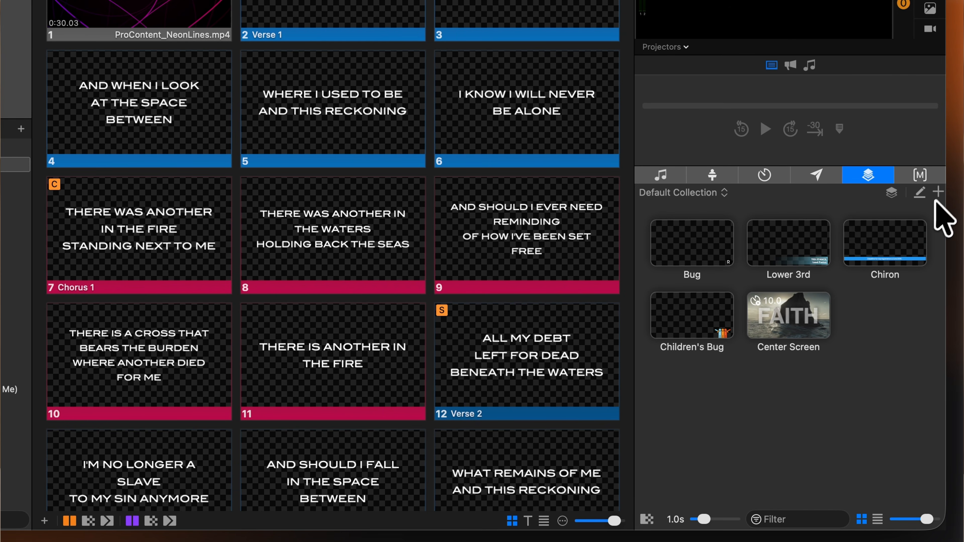
pyautogui.click(938, 193)
pyautogui.press('Return')
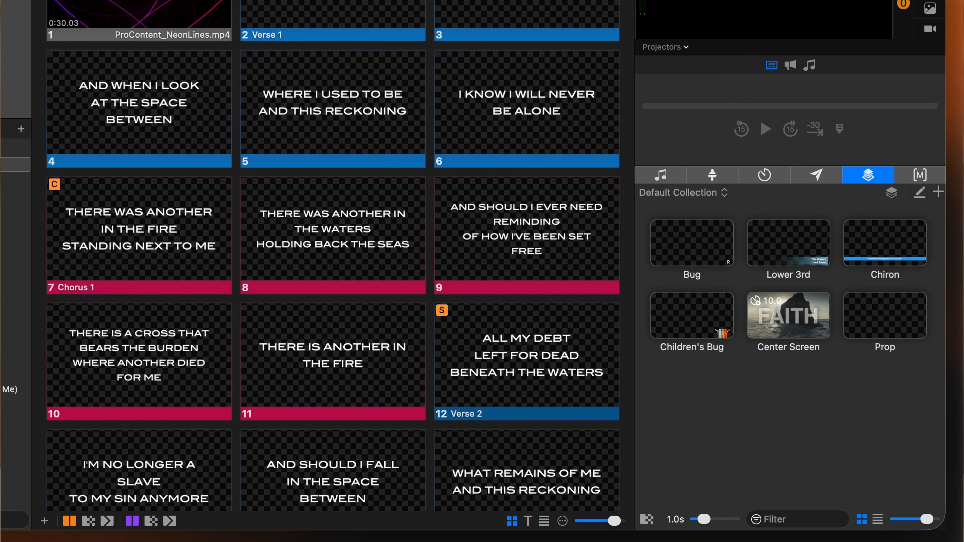
# Create a new prop collection and switch back to the Default Collection
pyautogui.click(715, 194)
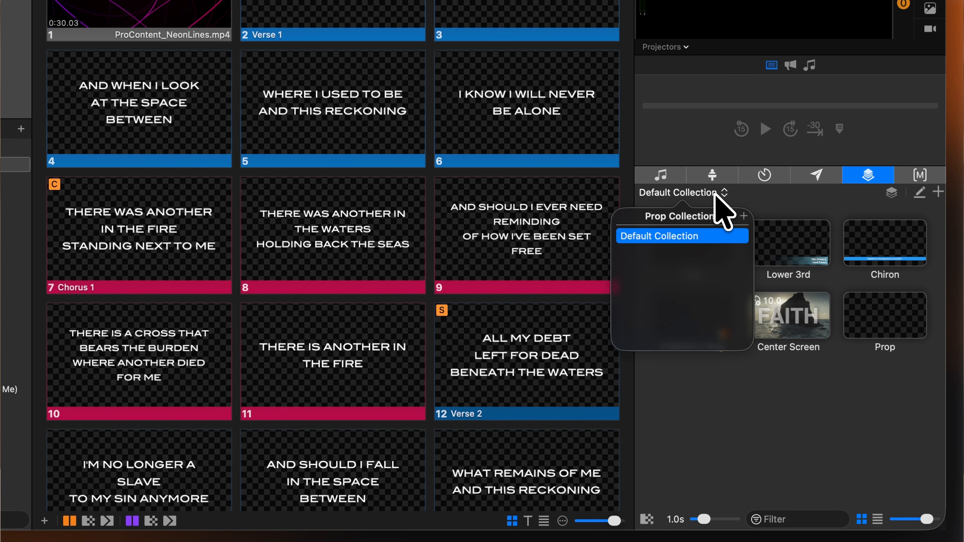
pyautogui.click(743, 217)
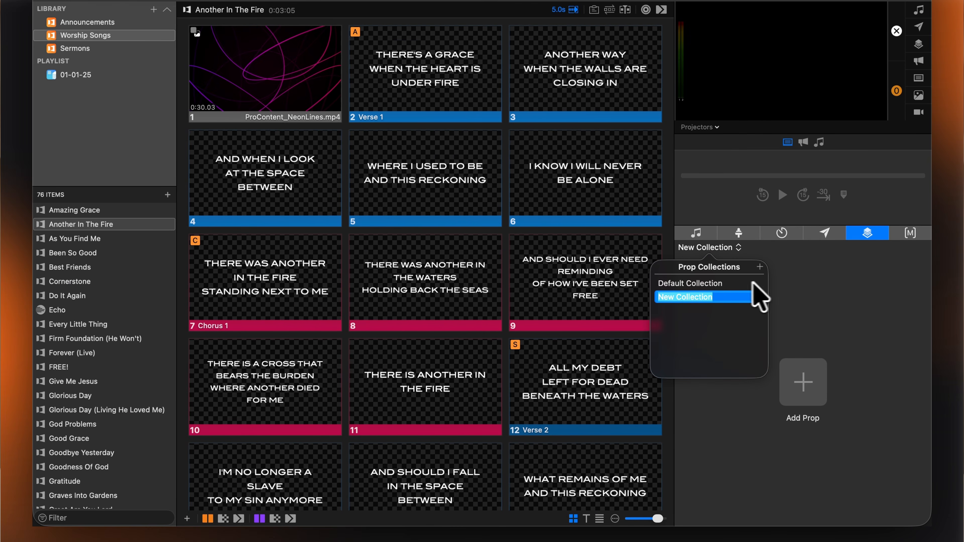
pyautogui.click(747, 288)
# Show the Bug and Chiron props together on the output and take the Chiron prop off again
pyautogui.click(733, 302)
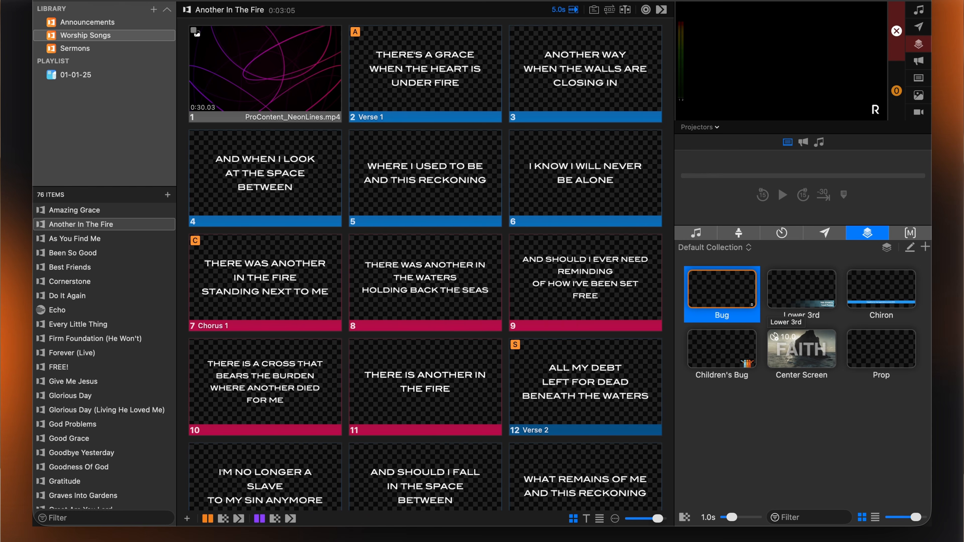
pyautogui.click(857, 296)
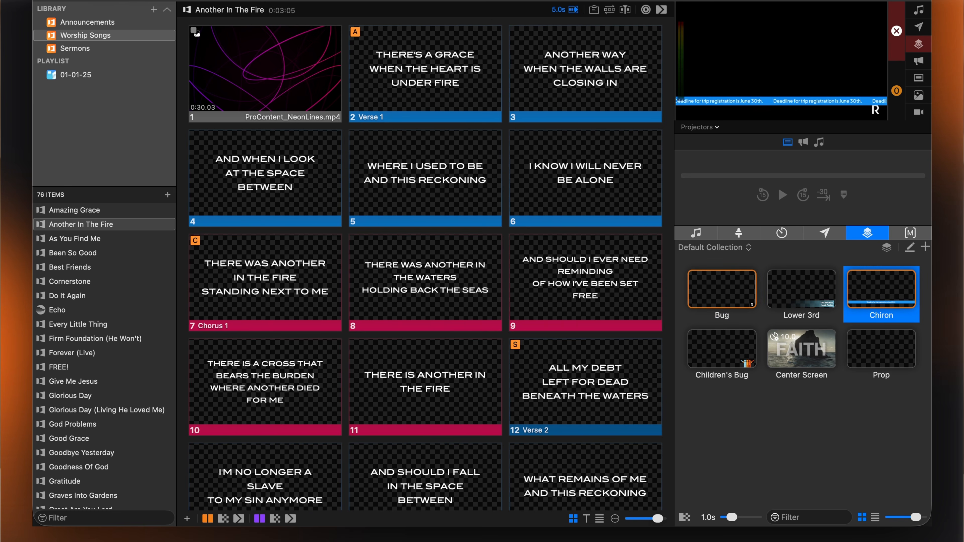
pyautogui.click(873, 288)
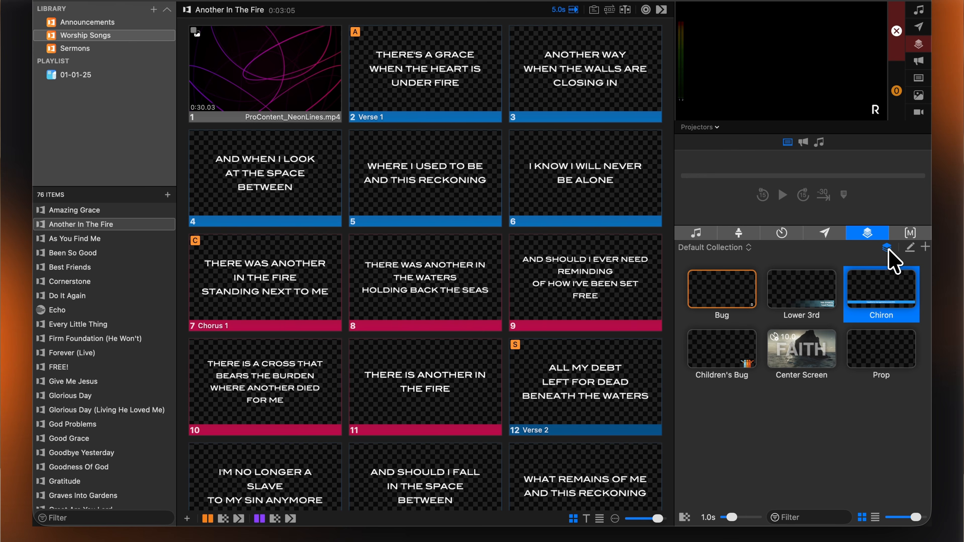
# Clear the Bug prop and briefly show the Chiron prop alone, with only one prop allowed at a time
pyautogui.click(743, 287)
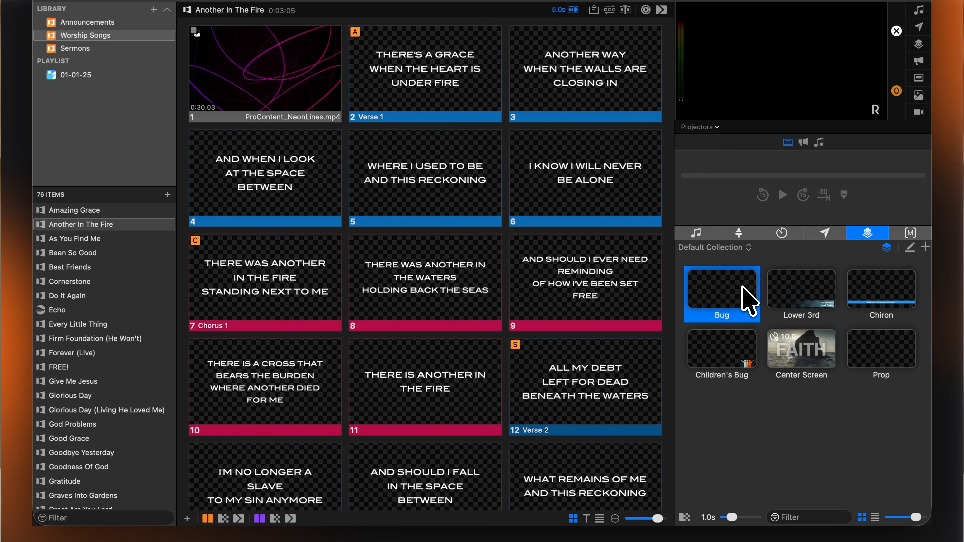
pyautogui.click(867, 303)
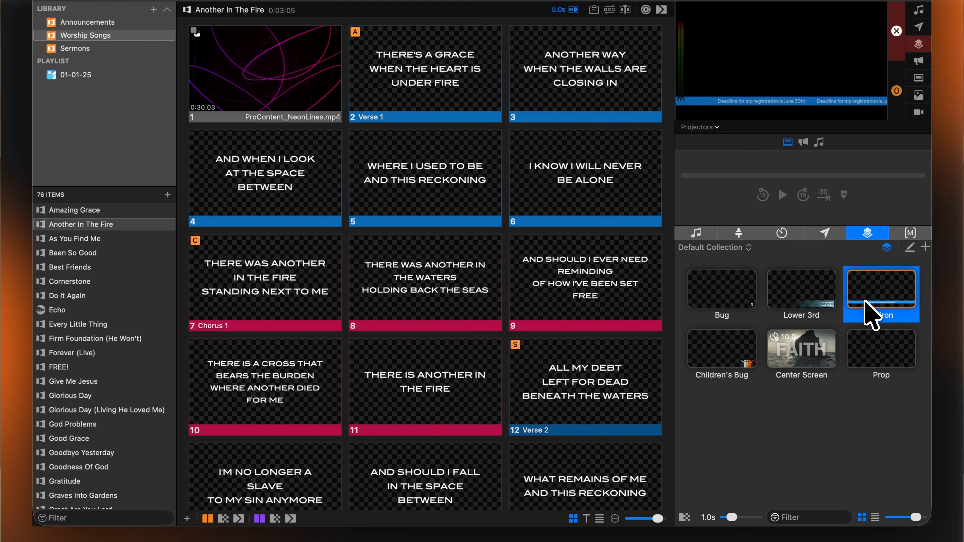
pyautogui.click(866, 302)
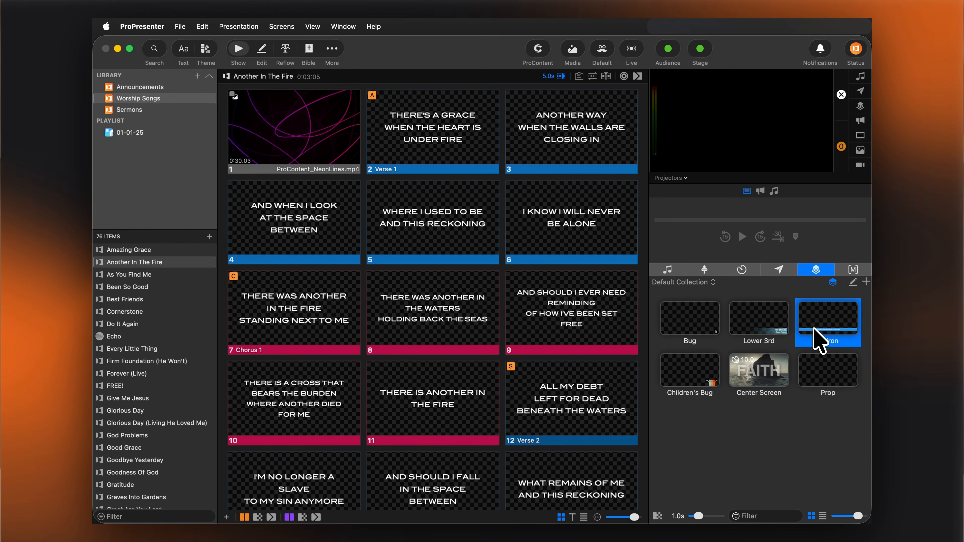
# Look over the prop editor and the Bug prop's options for adding it to a collection and auto-clearing
pyautogui.click(853, 282)
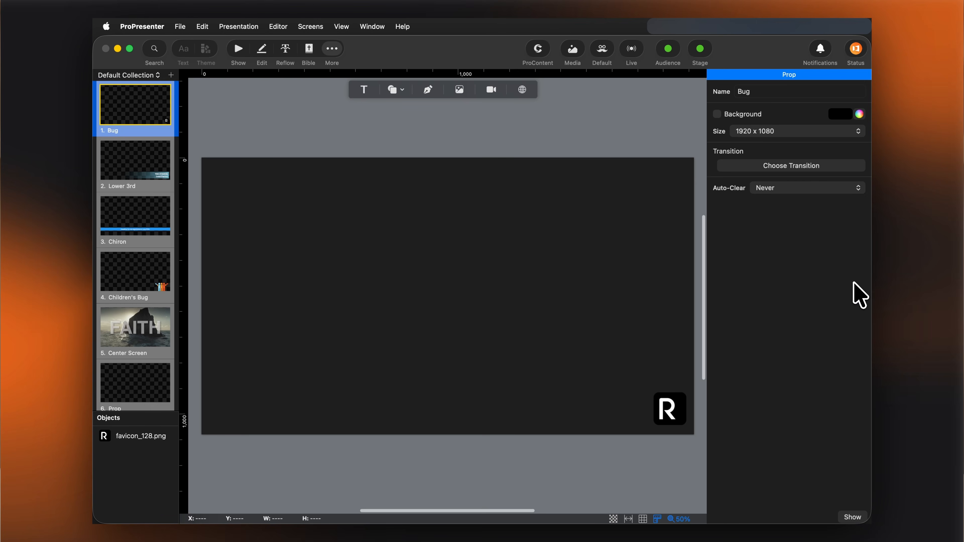
pyautogui.click(238, 48)
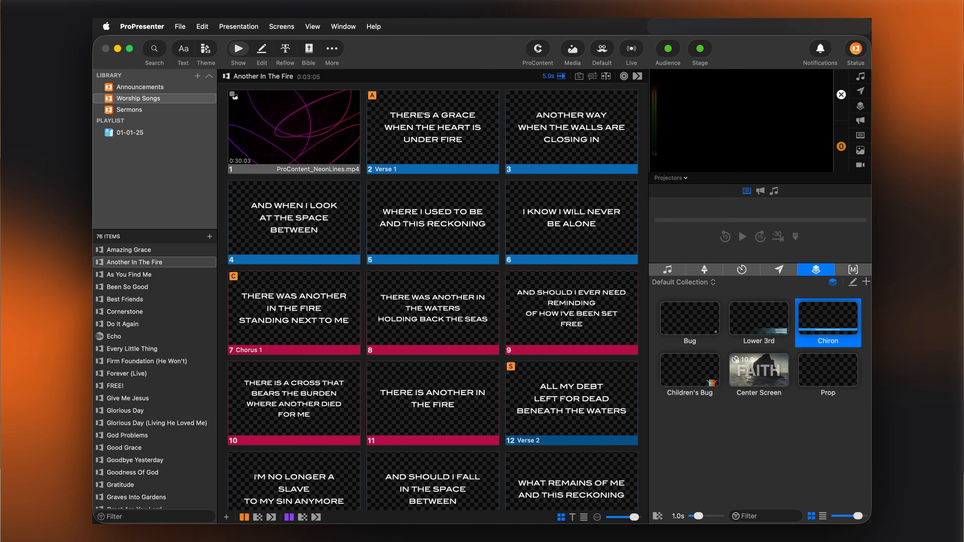
pyautogui.rightClick(690, 323)
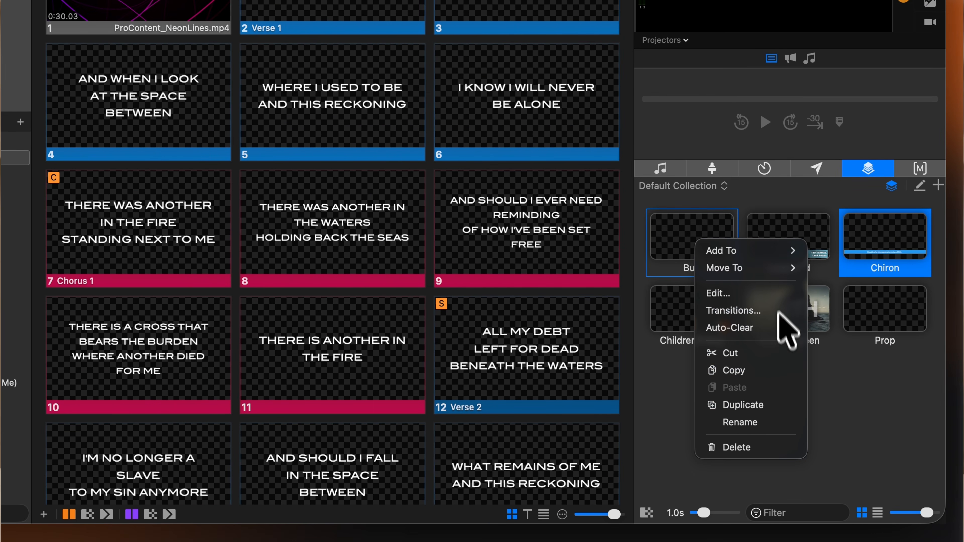
pyautogui.moveTo(778, 264)
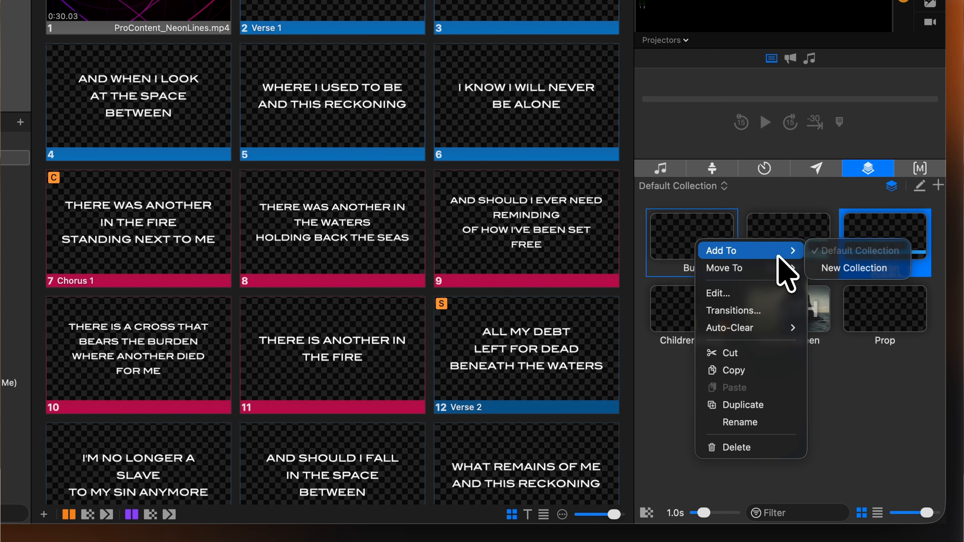
pyautogui.moveTo(782, 328)
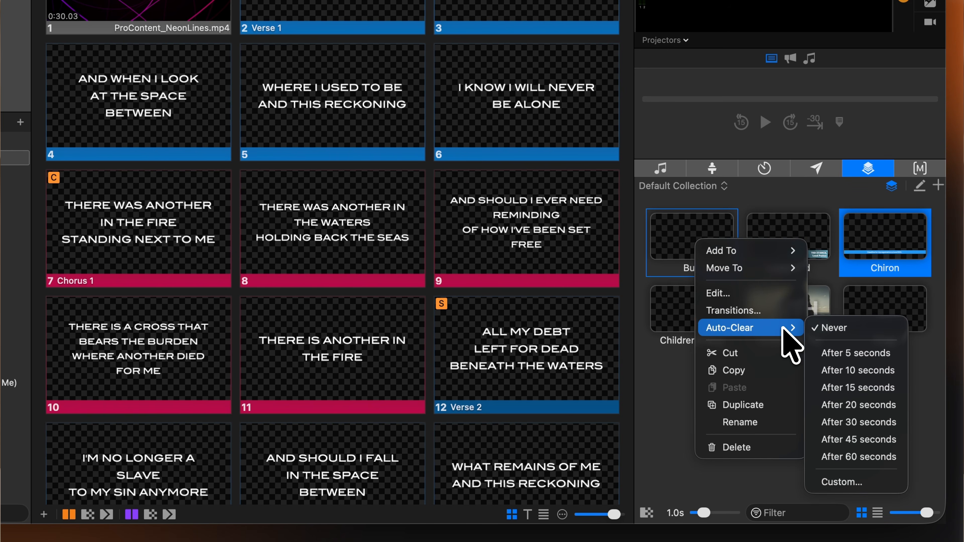
pyautogui.click(688, 390)
# Check the general prop transition and set its duration to 0.8 s
pyautogui.click(649, 516)
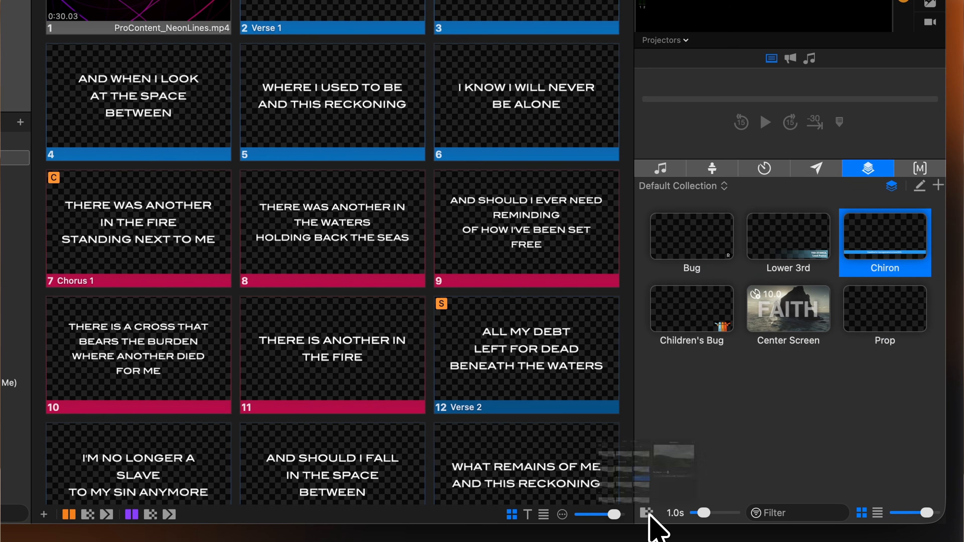
pyautogui.click(648, 513)
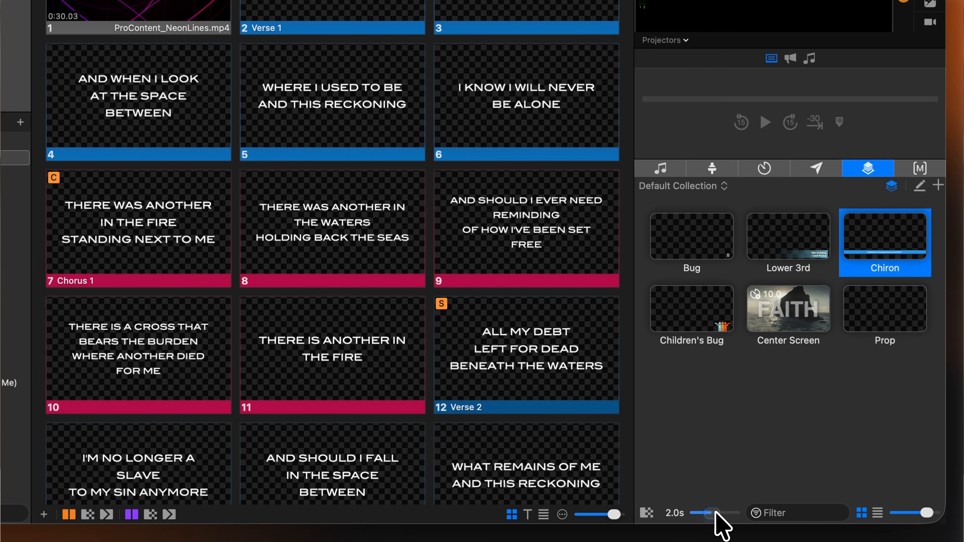
pyautogui.moveTo(715, 513); pyautogui.dragTo(708, 515)
# Filter the props by "bug" and clear the filter again
pyautogui.click(802, 513)
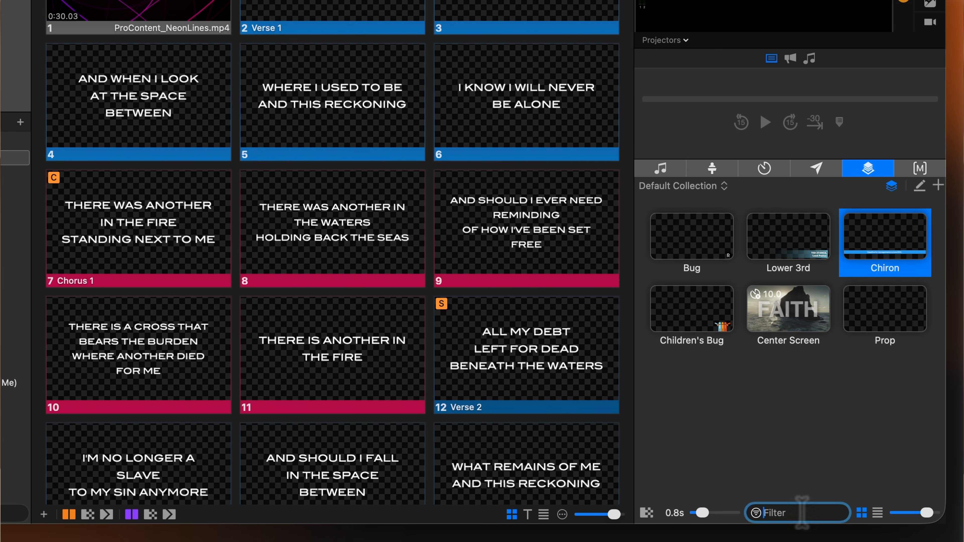
pyautogui.write('bug')
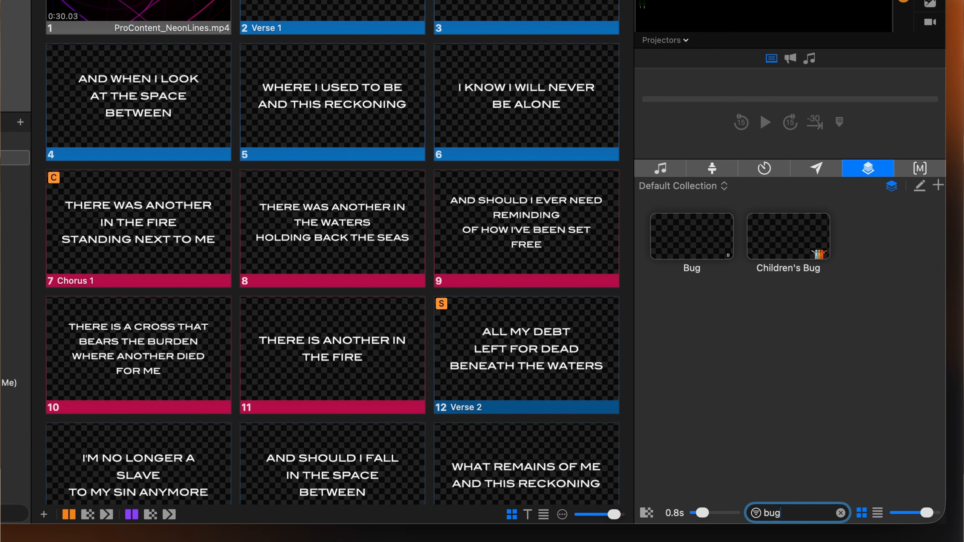
pyautogui.click(841, 513)
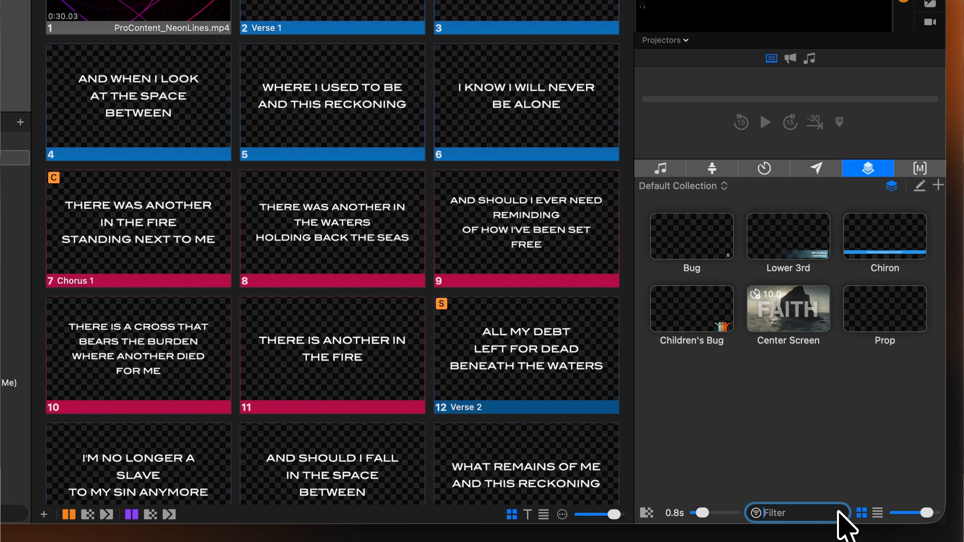
# Display the props as a list with smaller thumbnails
pyautogui.click(877, 512)
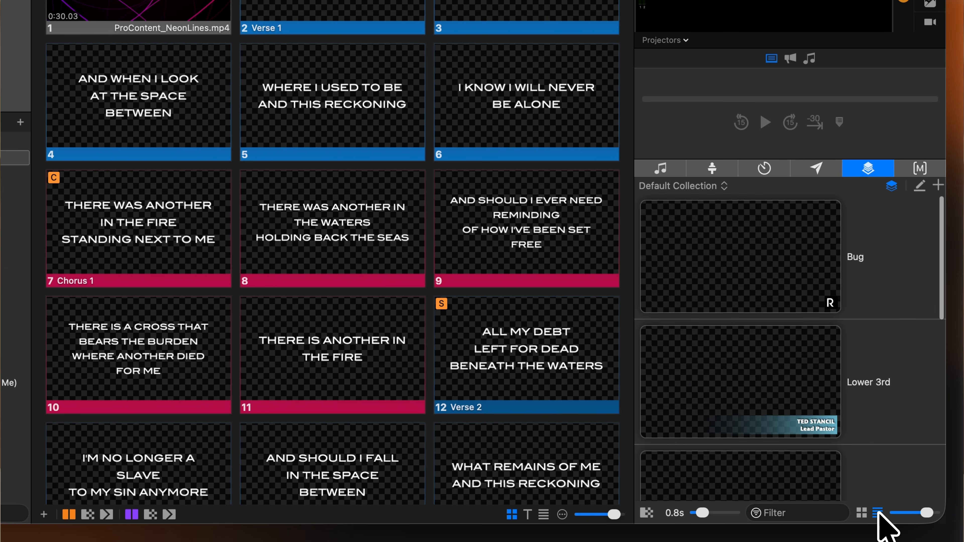
pyautogui.moveTo(926, 513); pyautogui.dragTo(911, 513)
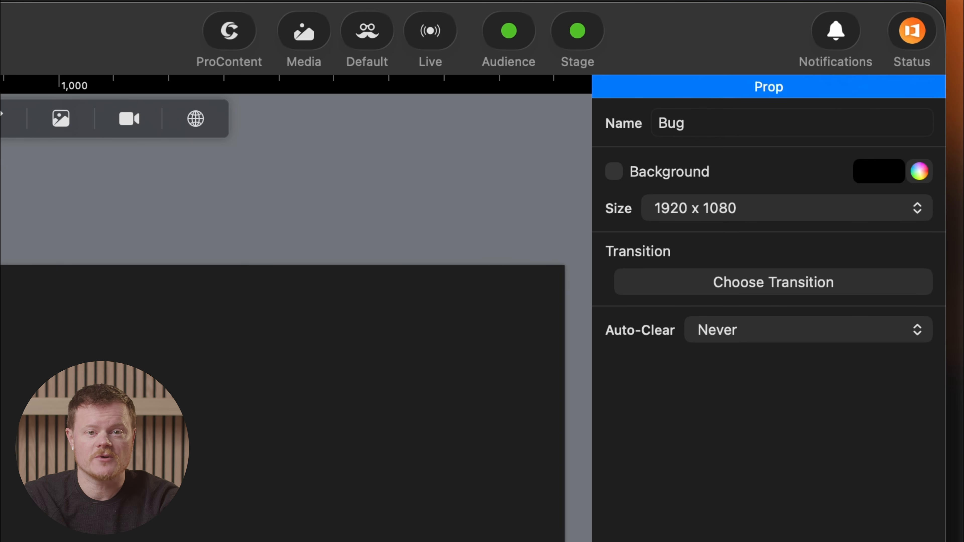
# Rename the Bug prop to "Logo Bug" and try a red background, leaving the background disabled
pyautogui.click(661, 123)
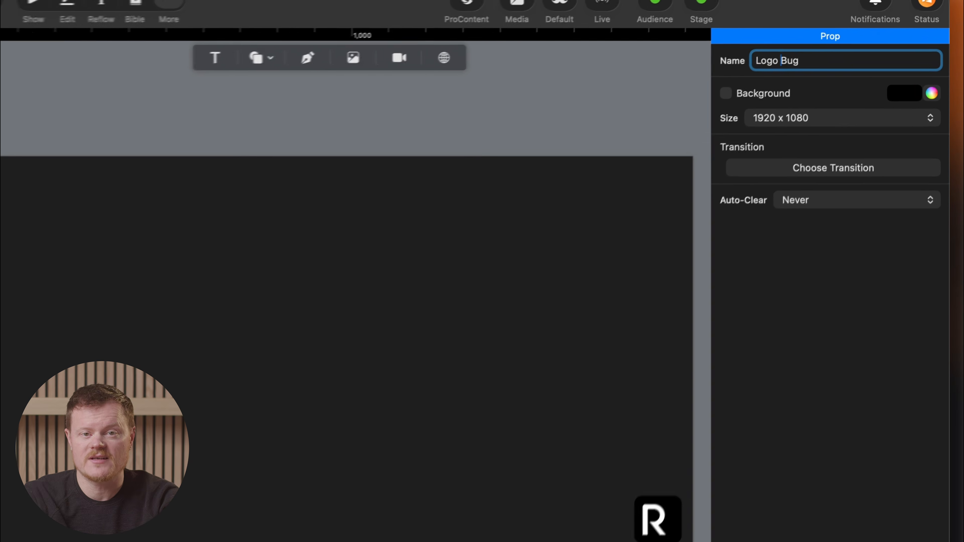
pyautogui.click(733, 88)
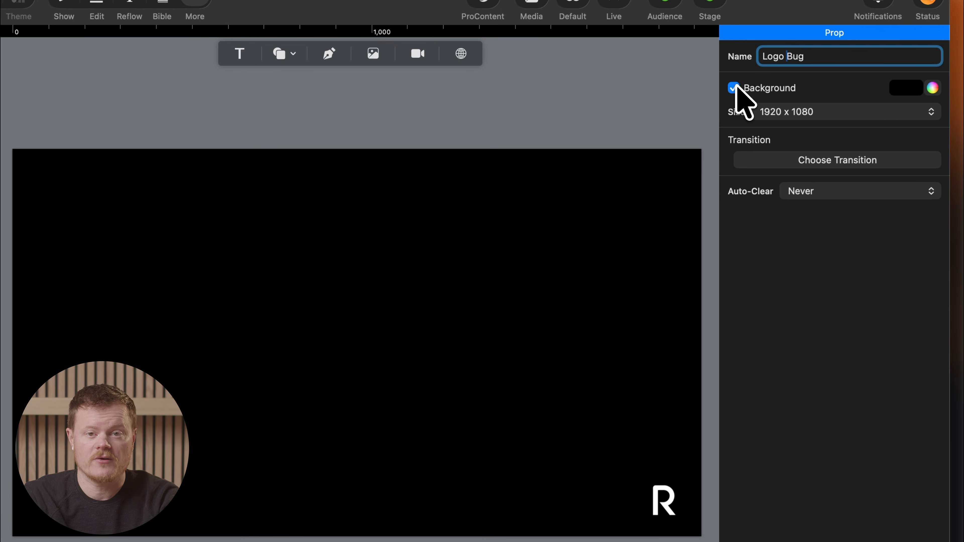
pyautogui.click(907, 89)
pyautogui.click(889, 168)
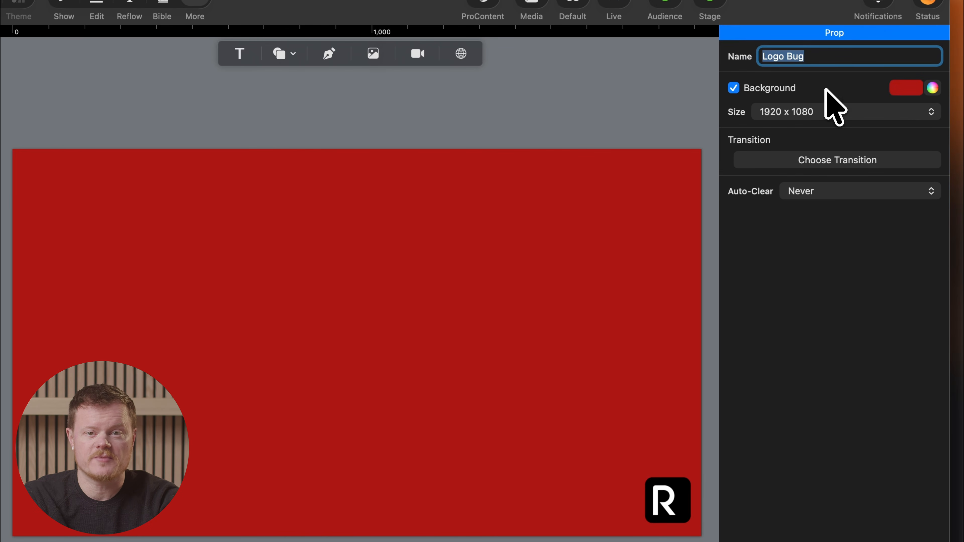
pyautogui.click(733, 88)
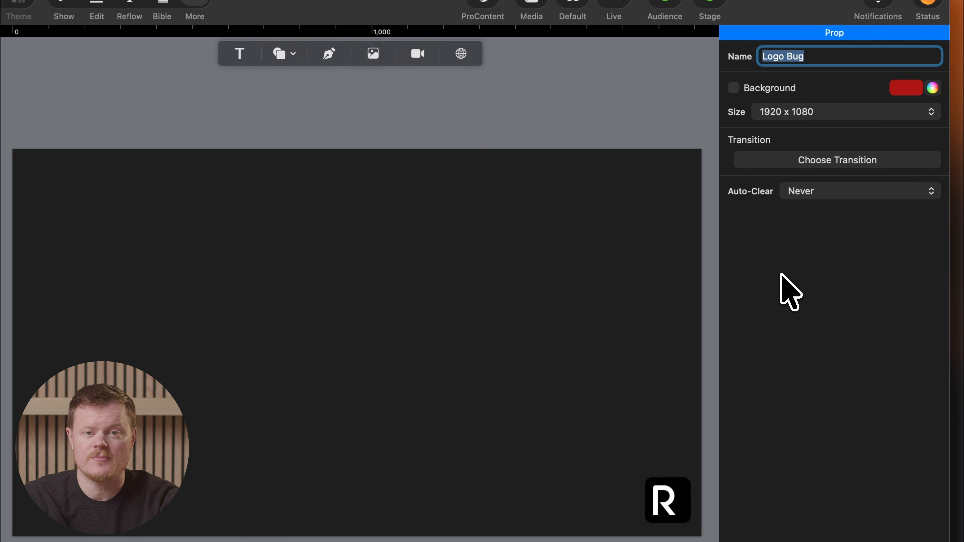
# Set the Logo Bug prop's size to Projectors: 1920 x 1080 and give it a Color Burn transition
pyautogui.click(850, 112)
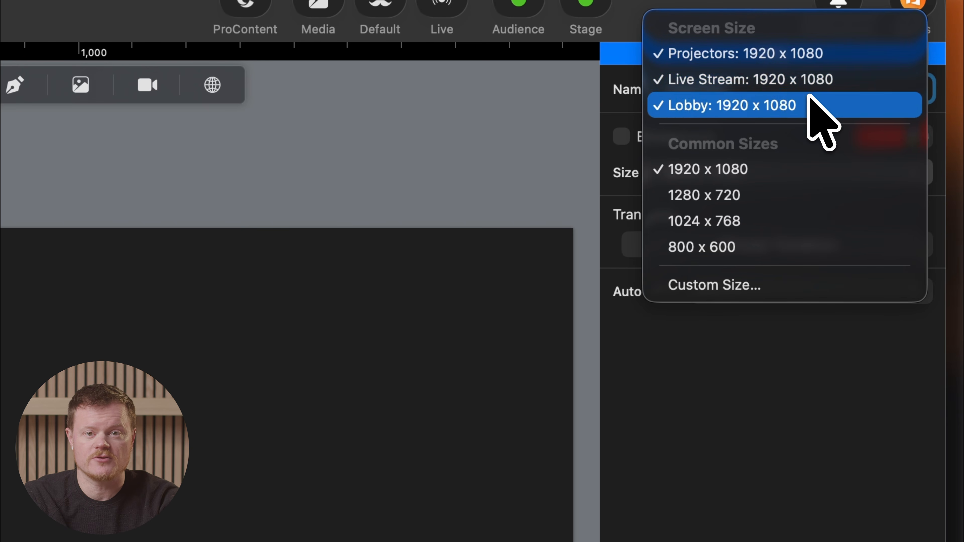
pyautogui.click(808, 55)
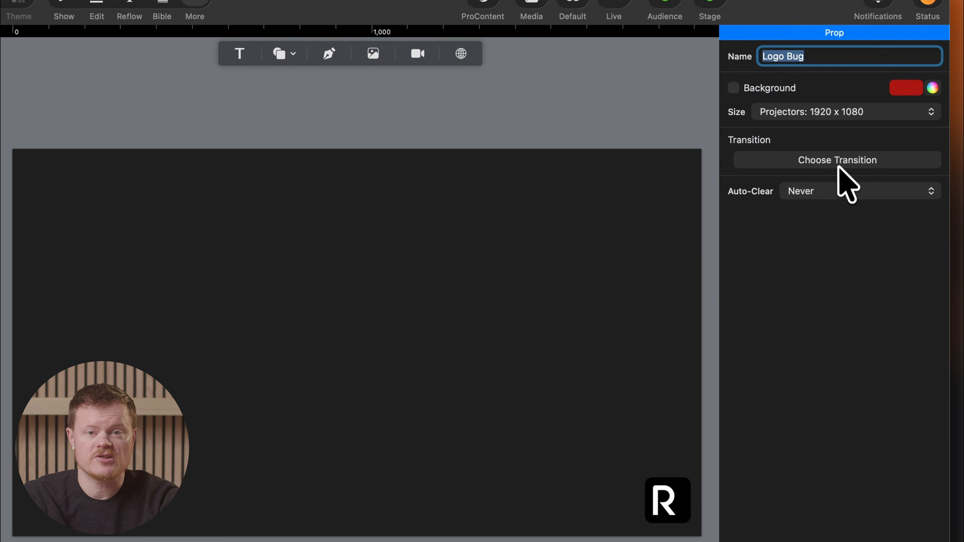
pyautogui.click(837, 160)
pyautogui.click(723, 300)
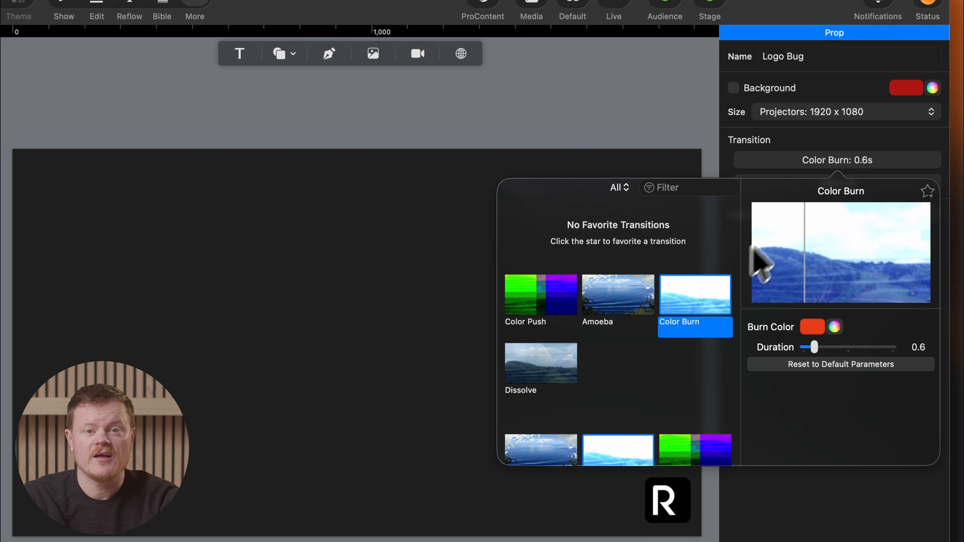
pyautogui.click(884, 140)
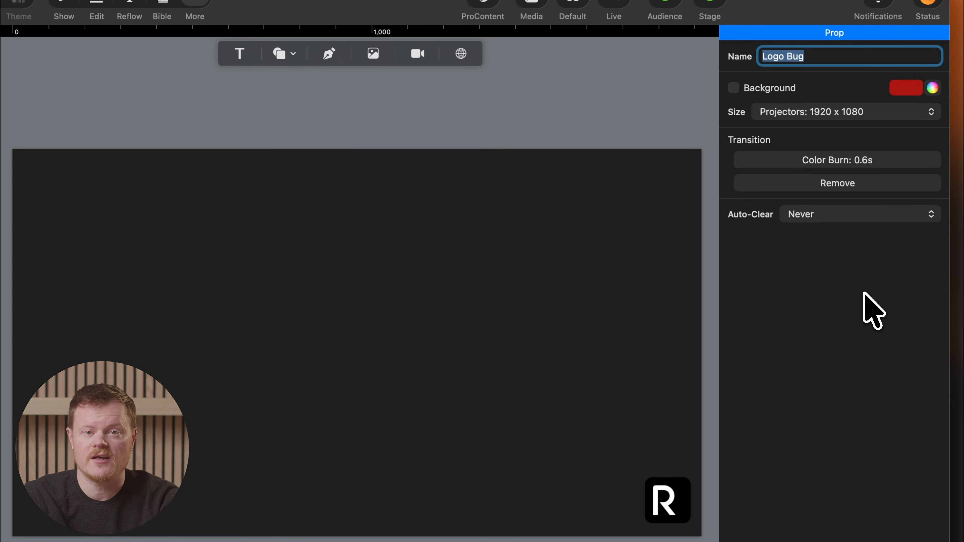
# Set the Logo Bug prop to auto-clear after 30 seconds and select its logo image on the canvas
pyautogui.click(873, 219)
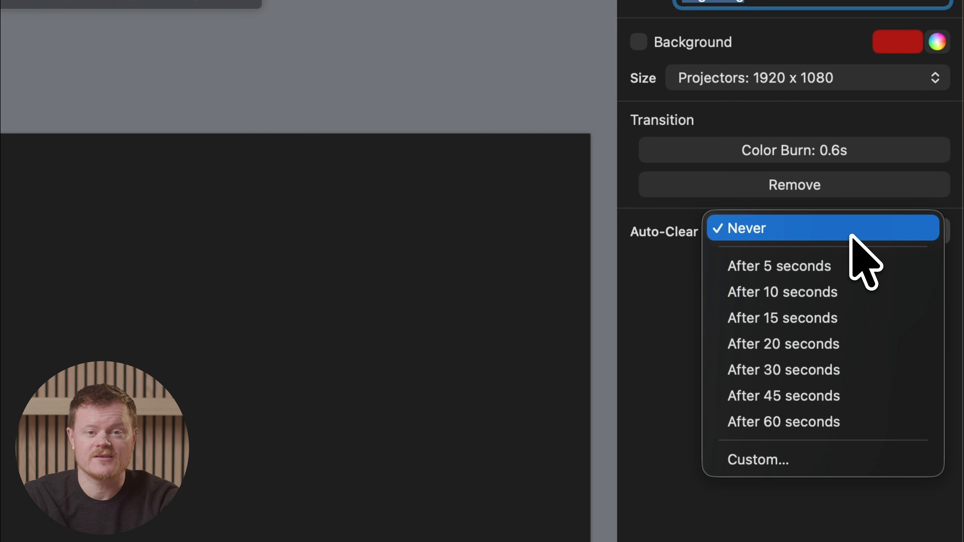
pyautogui.click(852, 370)
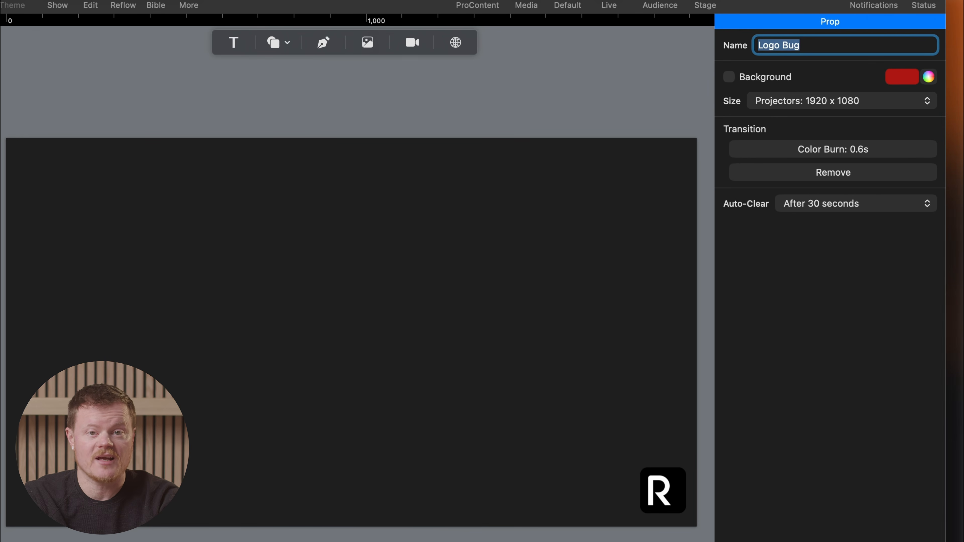
pyautogui.click(677, 489)
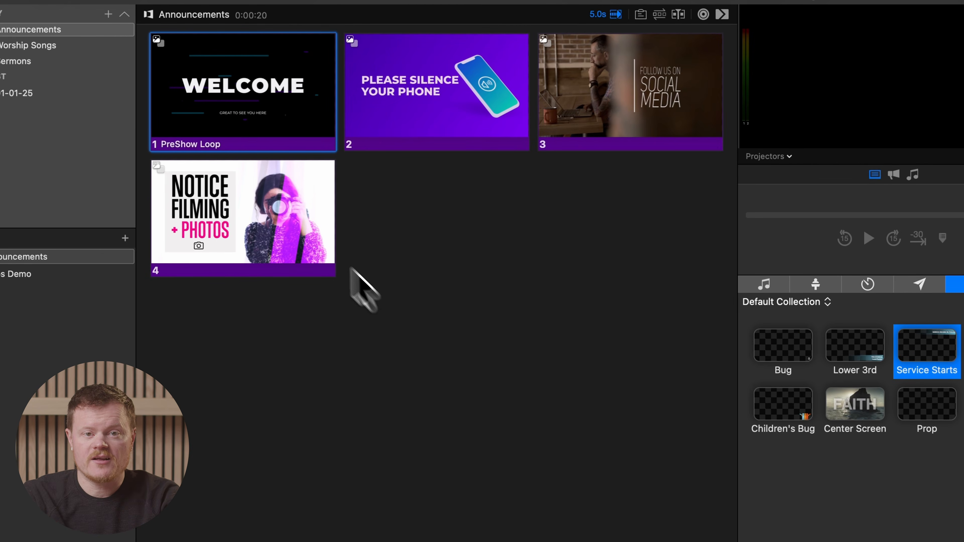
# Add actions that trigger the Bug and Service Starts props to the WELCOME slide of the Announcements presentation
pyautogui.rightClick(234, 139)
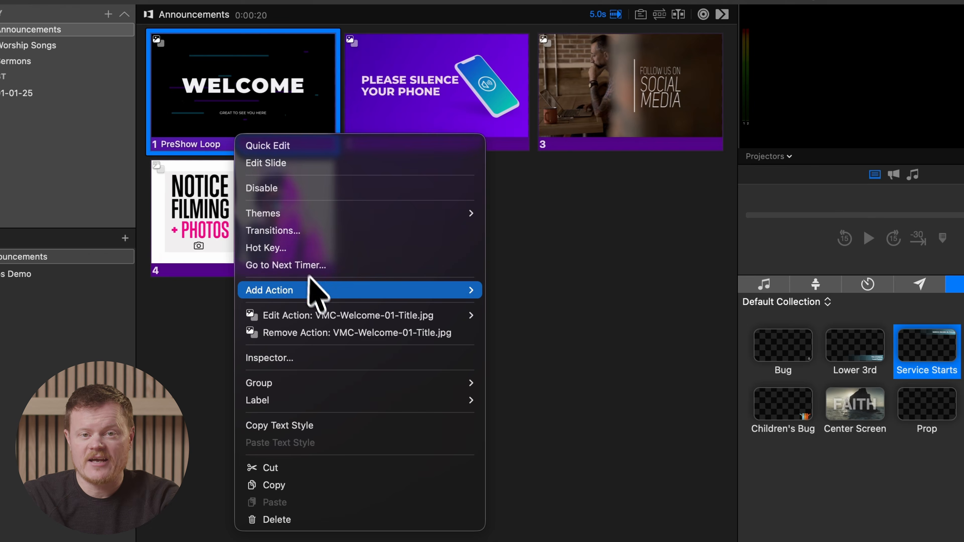
pyautogui.moveTo(315, 293)
pyautogui.moveTo(529, 378)
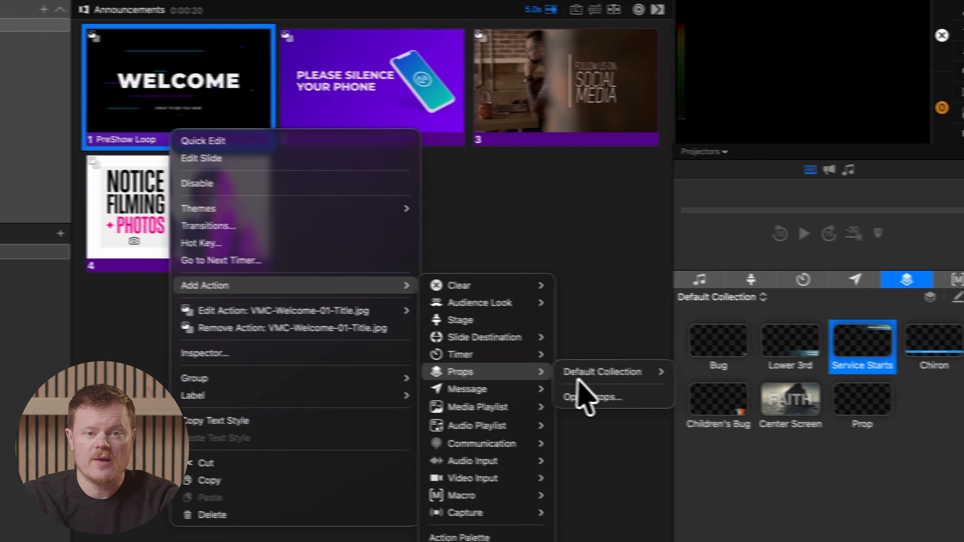
pyautogui.moveTo(689, 378)
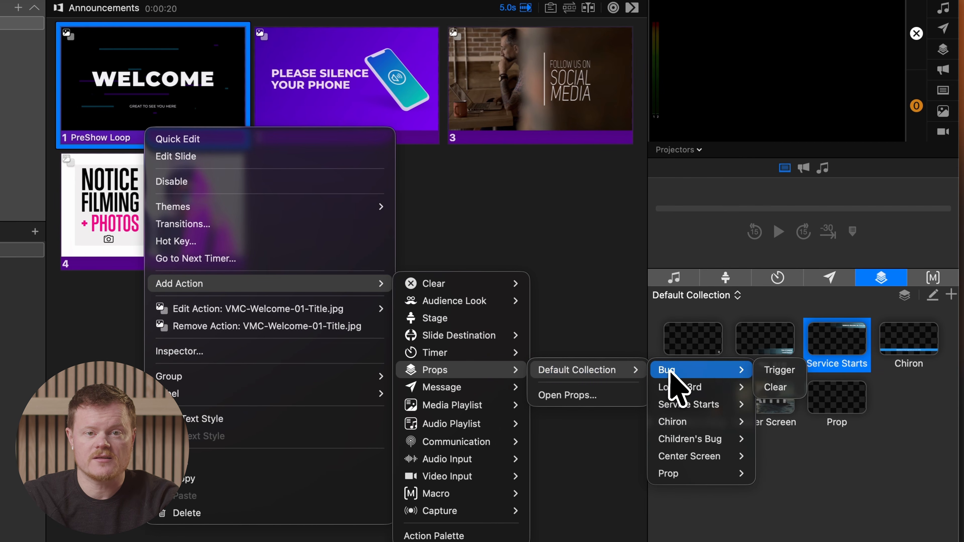
pyautogui.click(763, 370)
pyautogui.moveTo(829, 344); pyautogui.dragTo(158, 61)
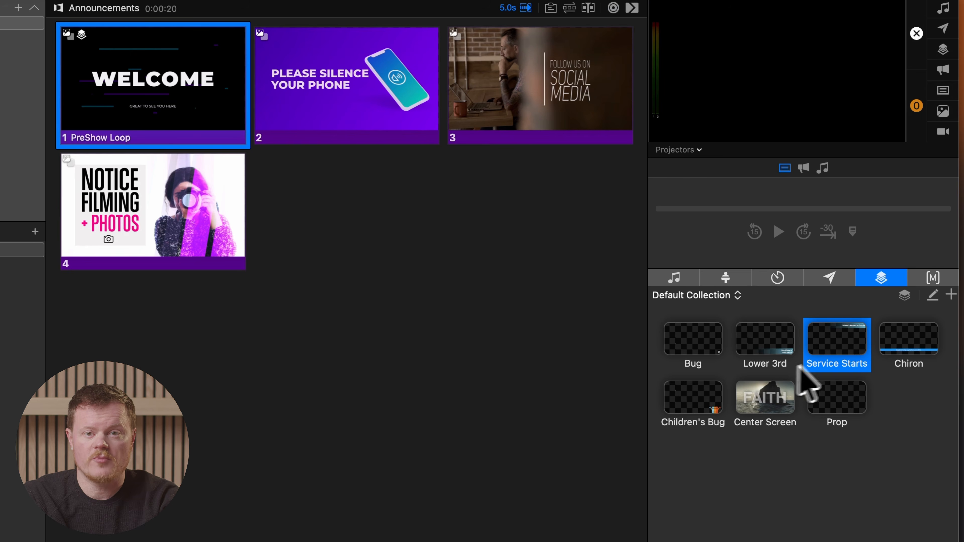
pyautogui.moveTo(253, 125); pyautogui.dragTo(254, 128)
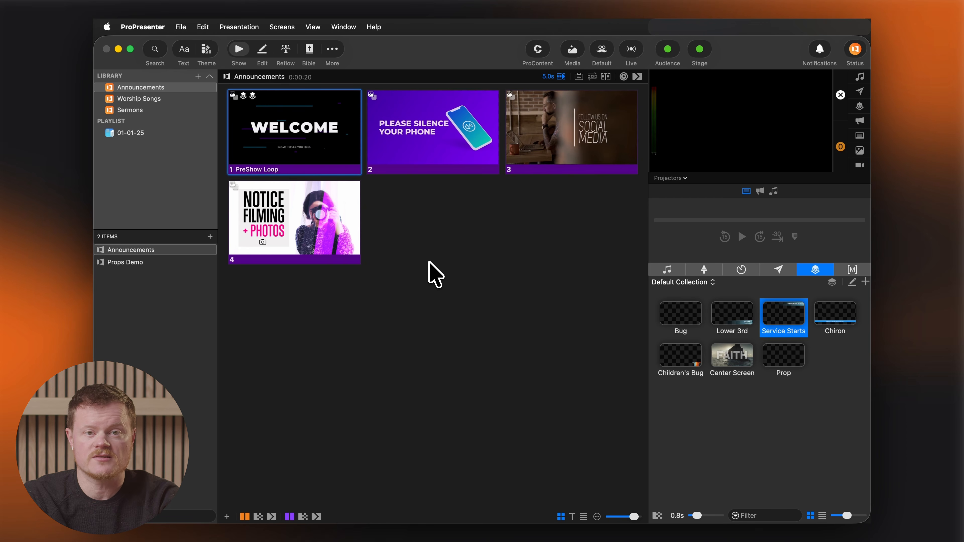
# Test the WELCOME slide with its prop actions on the output and clear all layers
pyautogui.click(330, 165)
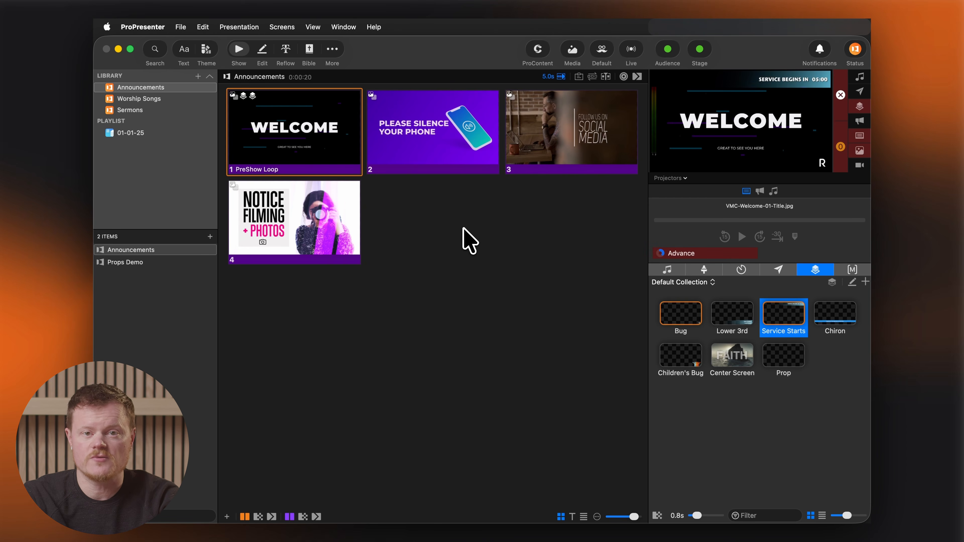
pyautogui.click(841, 95)
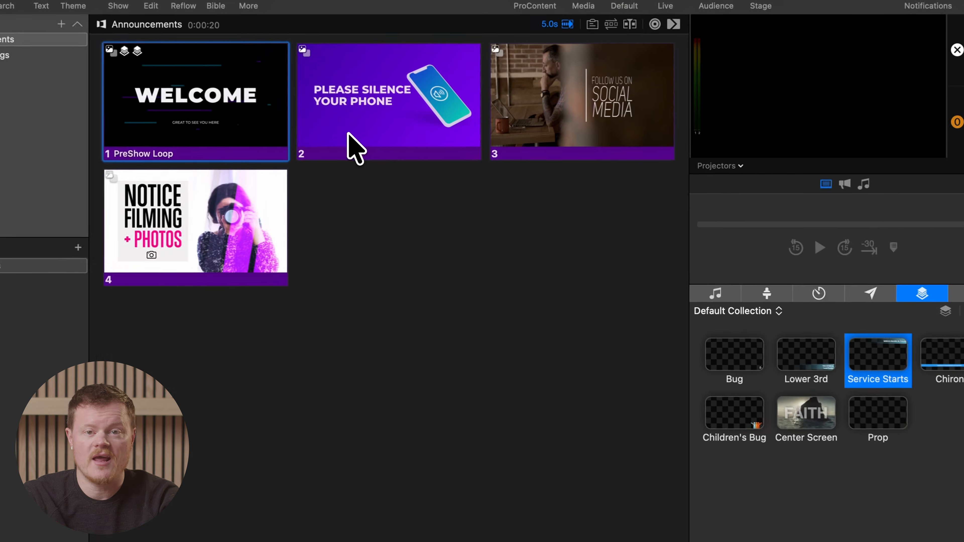
# Add an action to the PLEASE SILENCE YOUR PHONE slide that clears the Bug prop from the Default Collection
pyautogui.rightClick(405, 154)
pyautogui.moveTo(418, 286)
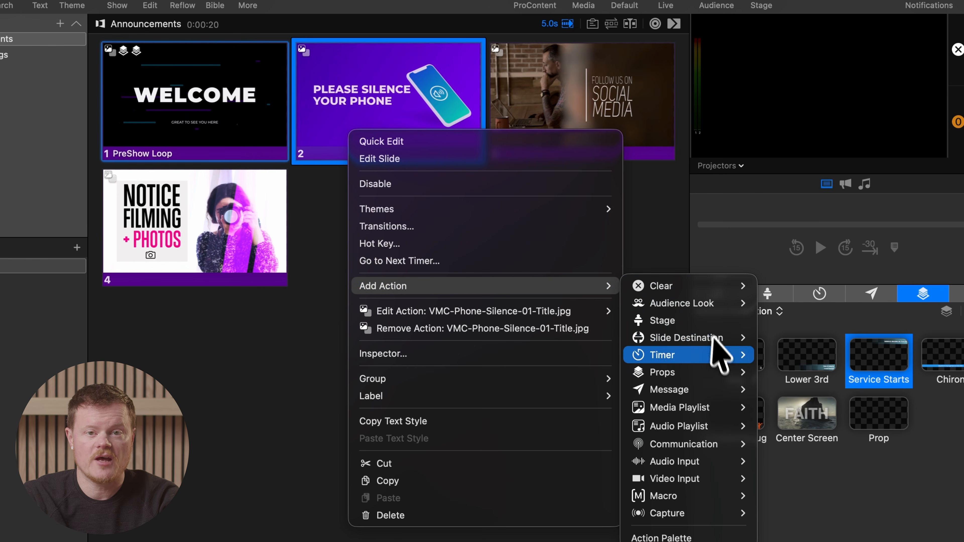
pyautogui.moveTo(714, 372)
pyautogui.moveTo(824, 375)
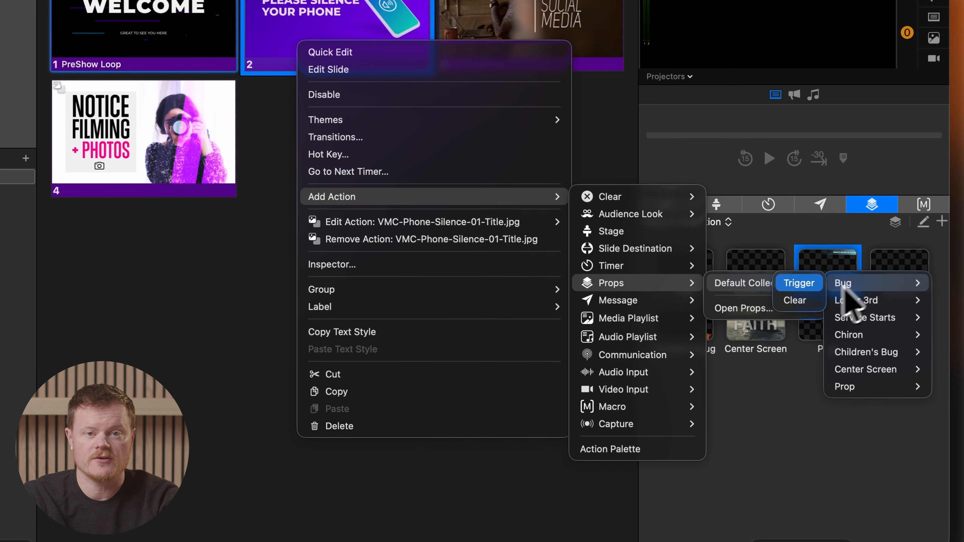
pyautogui.click(797, 301)
pyautogui.rightClick(819, 270)
pyautogui.moveTo(853, 359)
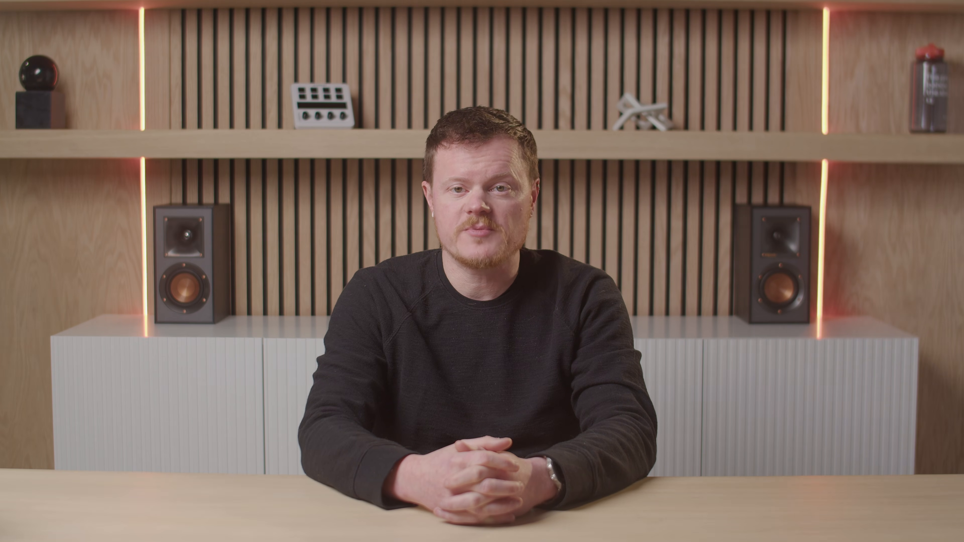